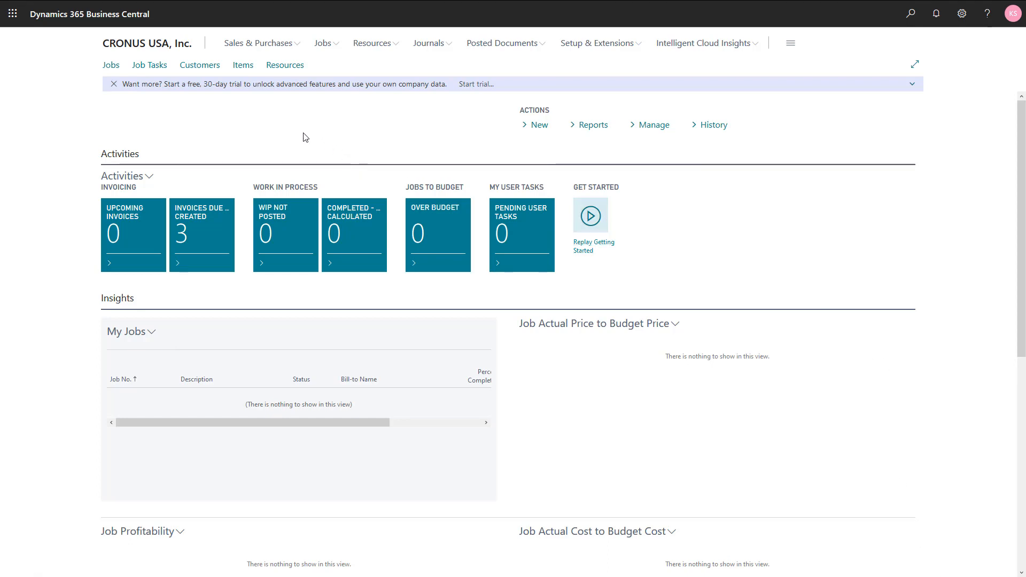
- Open the job list and view the task lines of the Reception area remodel job
{"action": "left_click", "coordinate": [110, 66]}
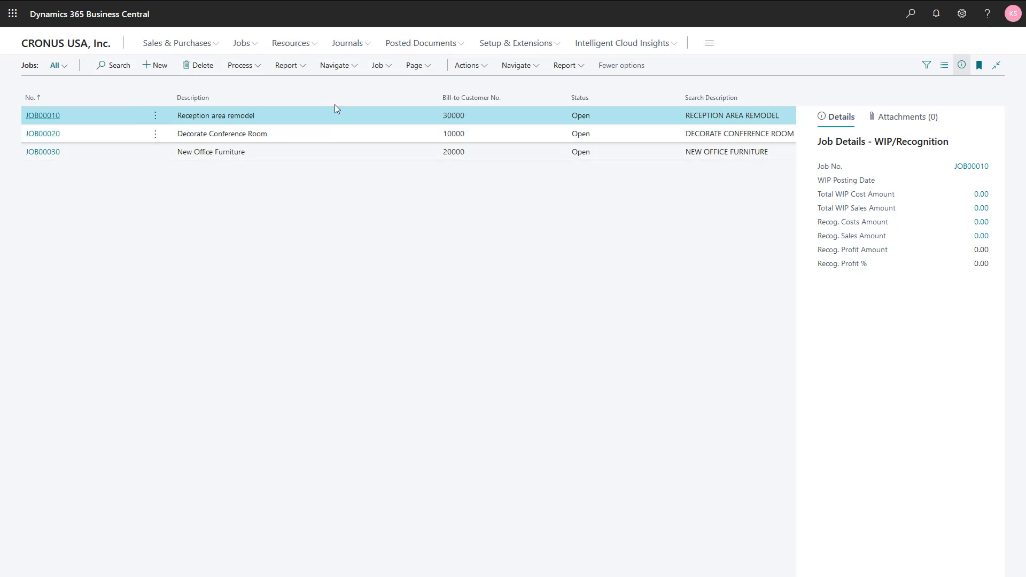
{"action": "left_click", "coordinate": [336, 68]}
{"action": "left_click", "coordinate": [341, 86]}
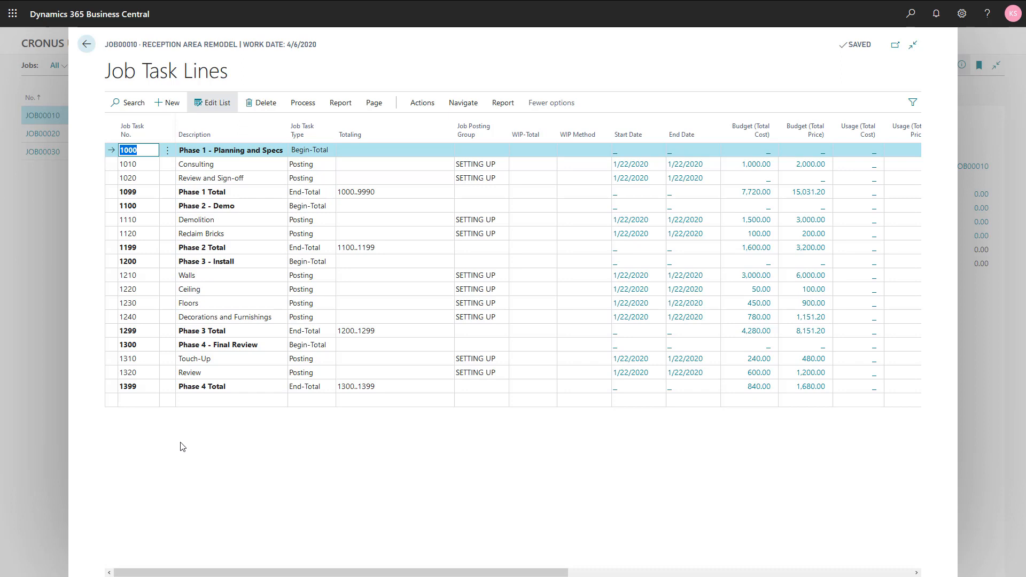
{"action": "key", "text": "Escape"}
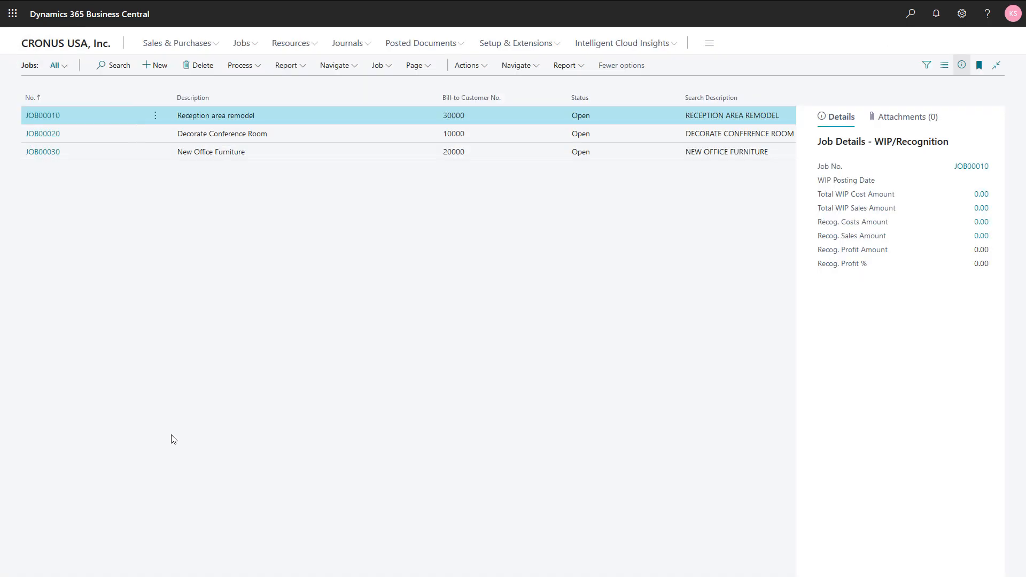
- Start copying the Reception area remodel job with Job Planning Lines as the source and Budget+Billable planning lines included
{"action": "left_click", "coordinate": [242, 68]}
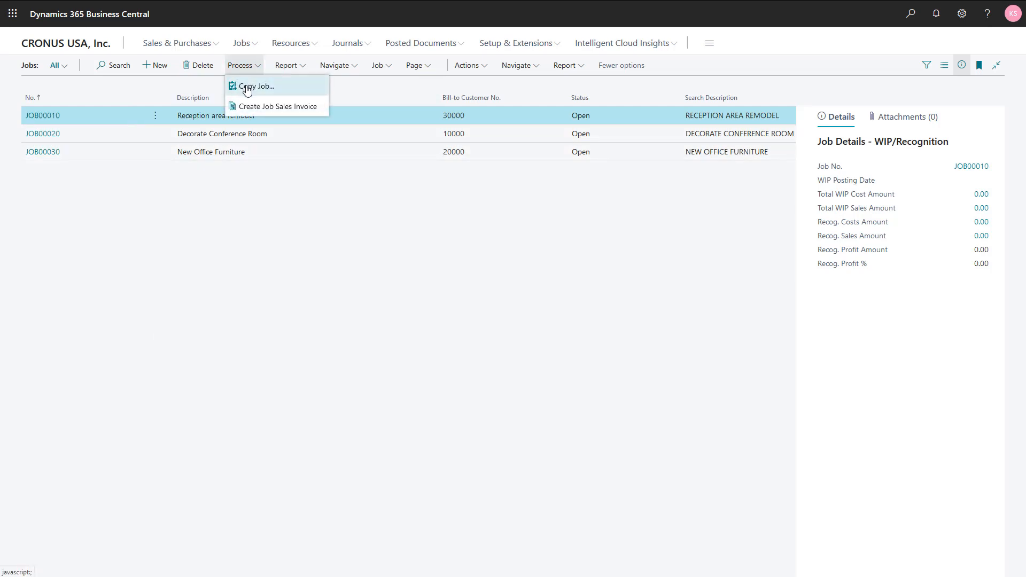
{"action": "left_click", "coordinate": [247, 87]}
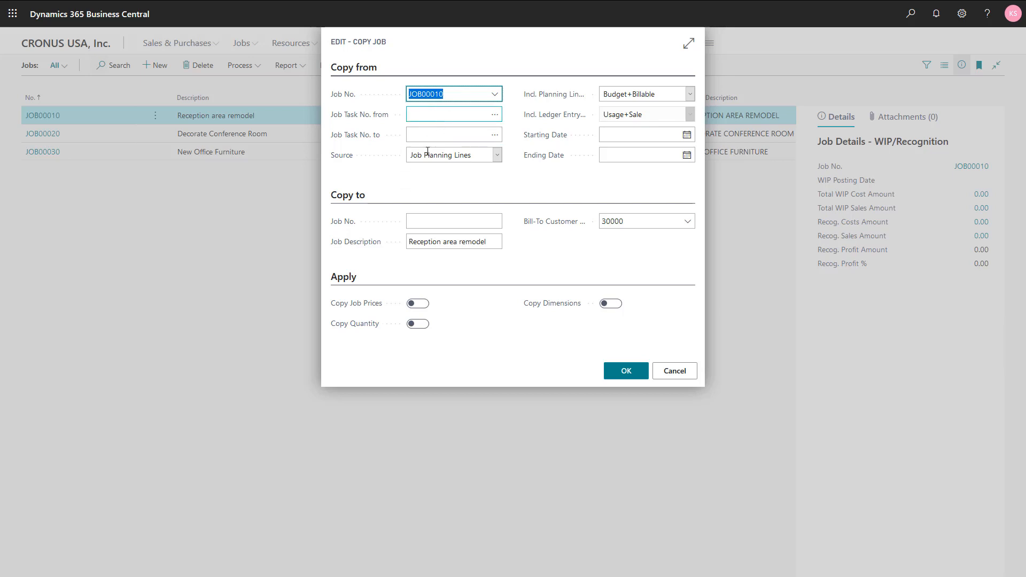
{"action": "left_click", "coordinate": [497, 155]}
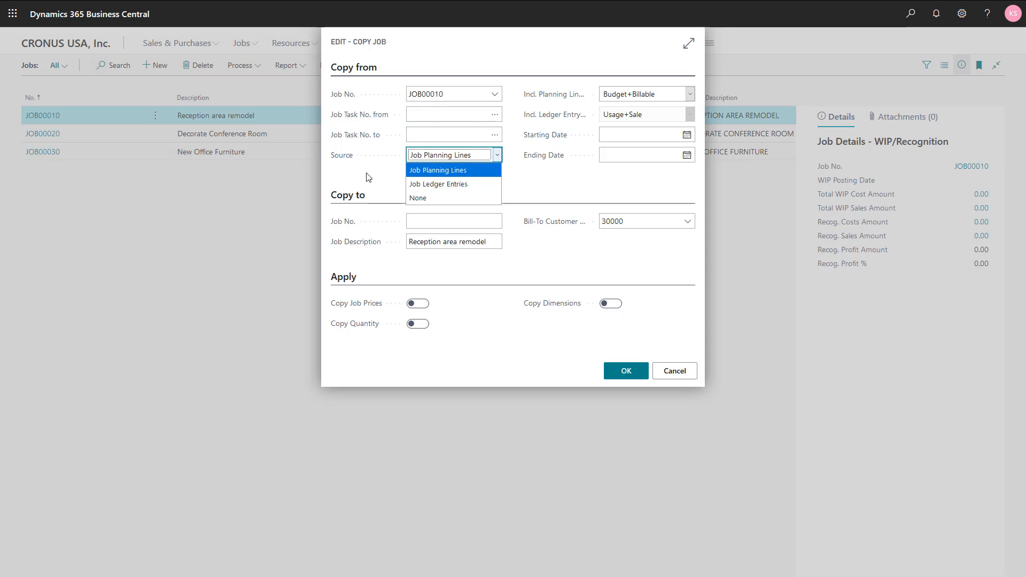
{"action": "left_click", "coordinate": [419, 172]}
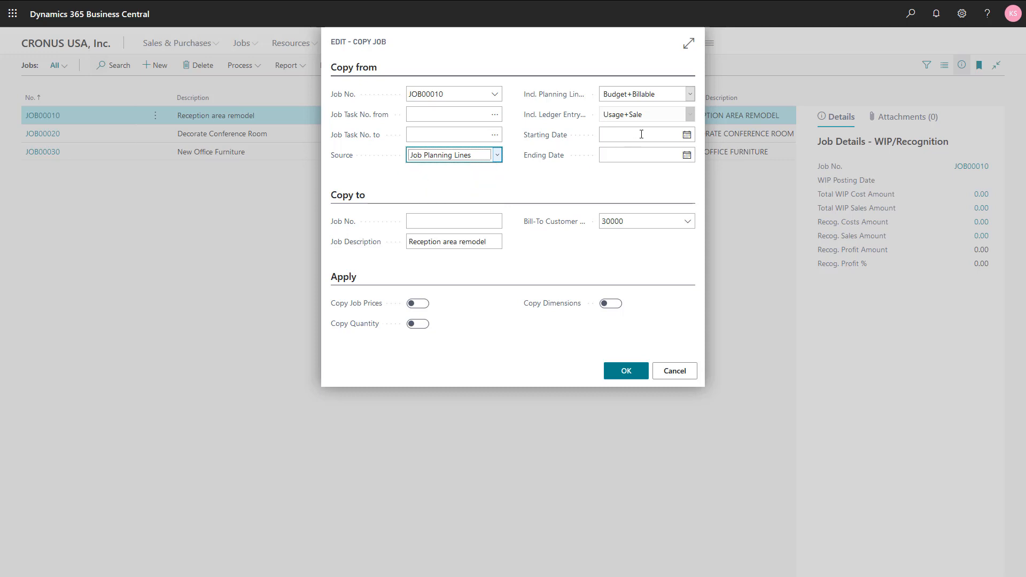
{"action": "left_click", "coordinate": [691, 95]}
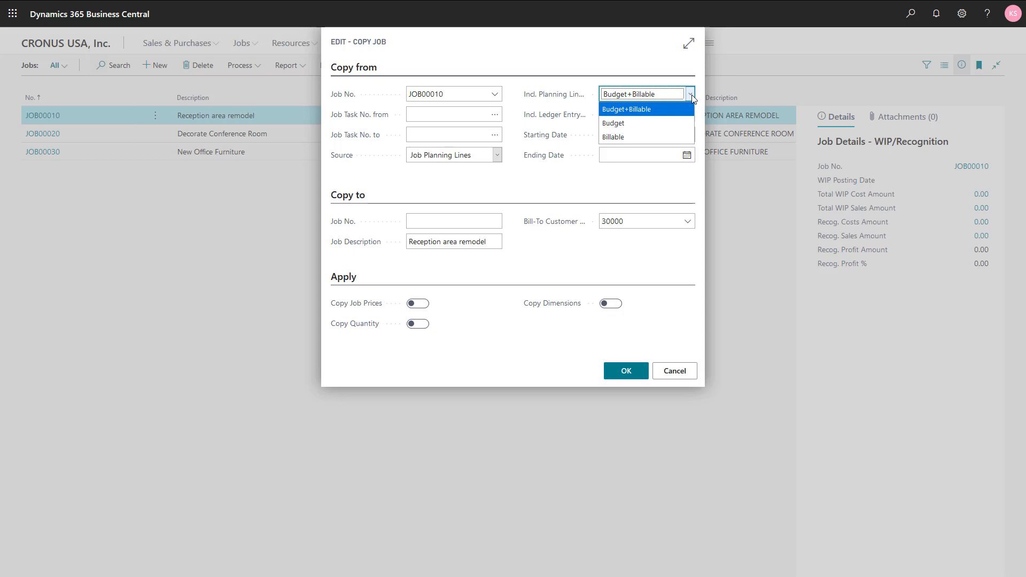
{"action": "left_click", "coordinate": [692, 96]}
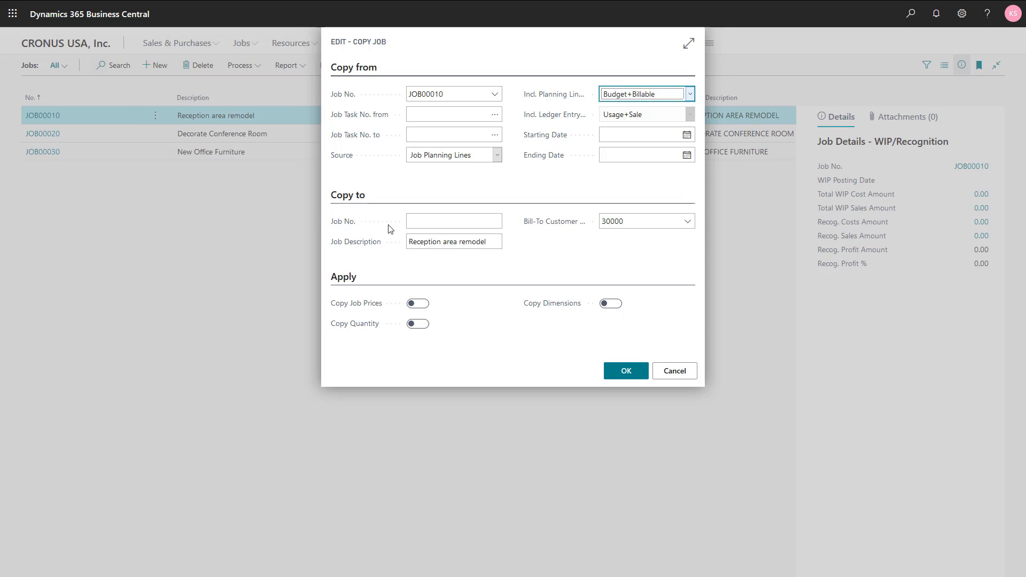
- Set the new job's description to "Redecorate meeting room" and its bill-to customer to Relecloud
{"action": "left_click", "coordinate": [436, 225]}
{"action": "left_click_drag", "start_coordinate": [486, 243], "coordinate": [354, 239]}
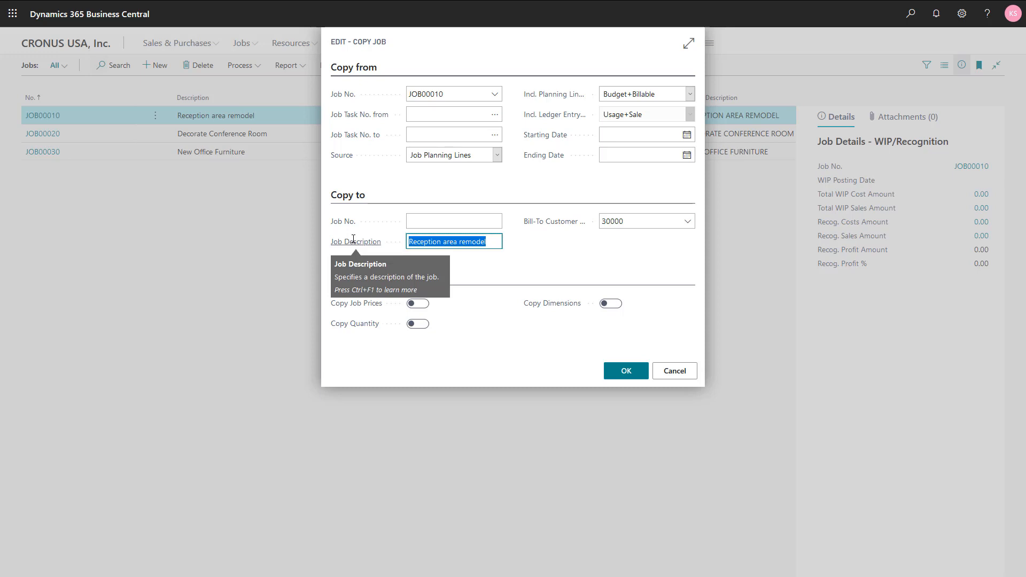
{"action": "type", "text": "Redecorate"}
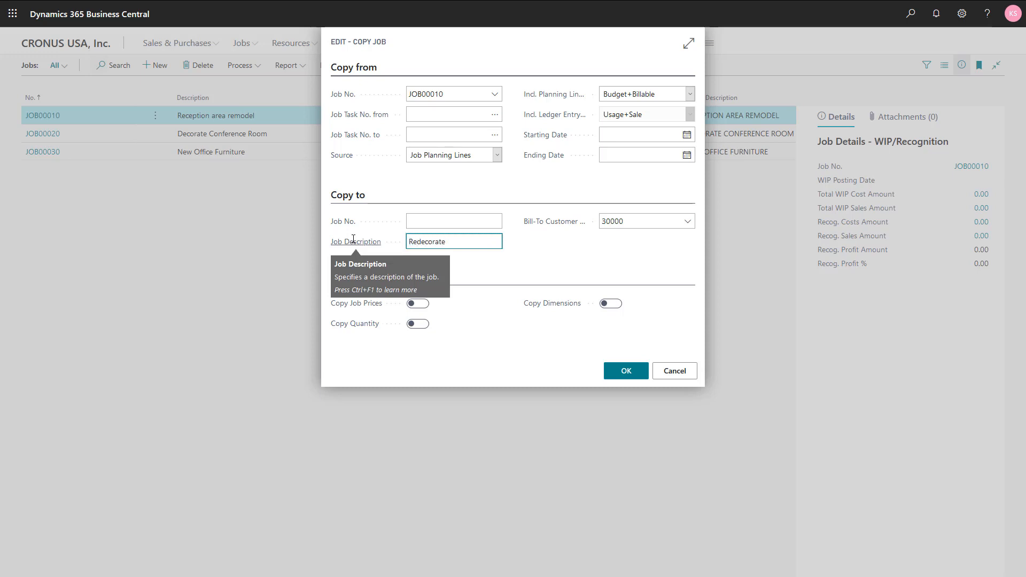
{"action": "type", "text": " meeting room"}
{"action": "key", "text": "Tab"}
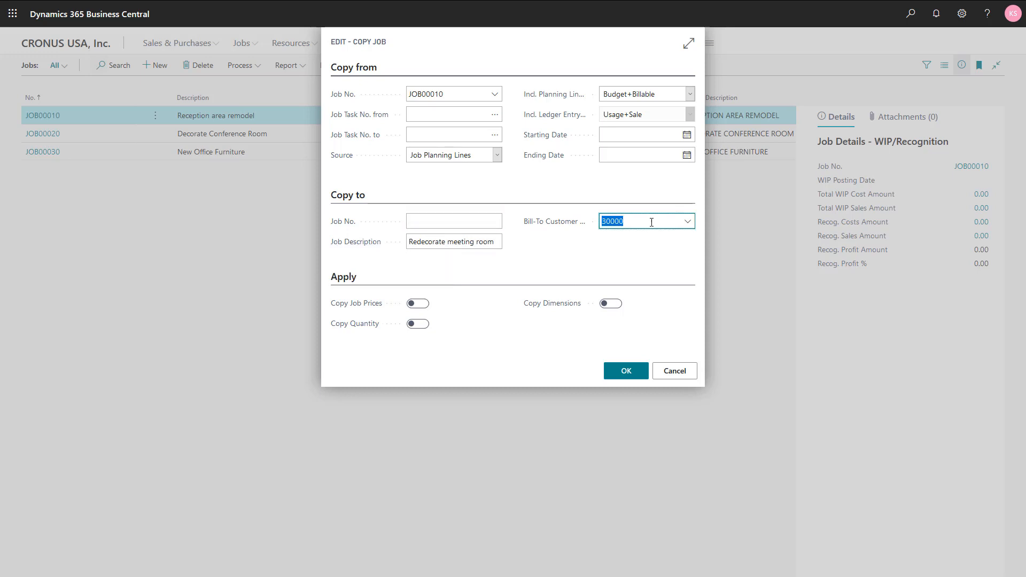
{"action": "left_click", "coordinate": [689, 224]}
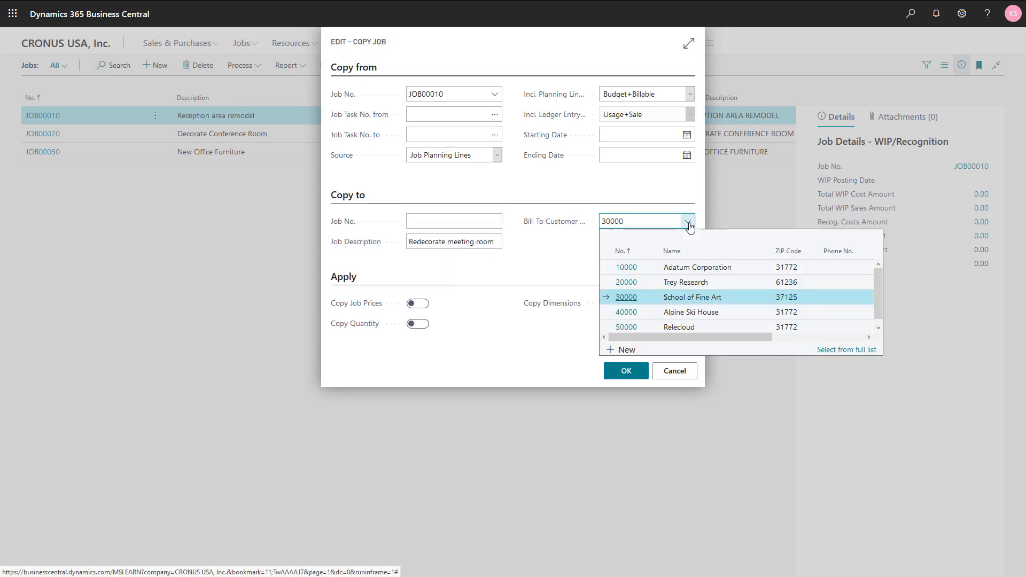
{"action": "left_click", "coordinate": [701, 327]}
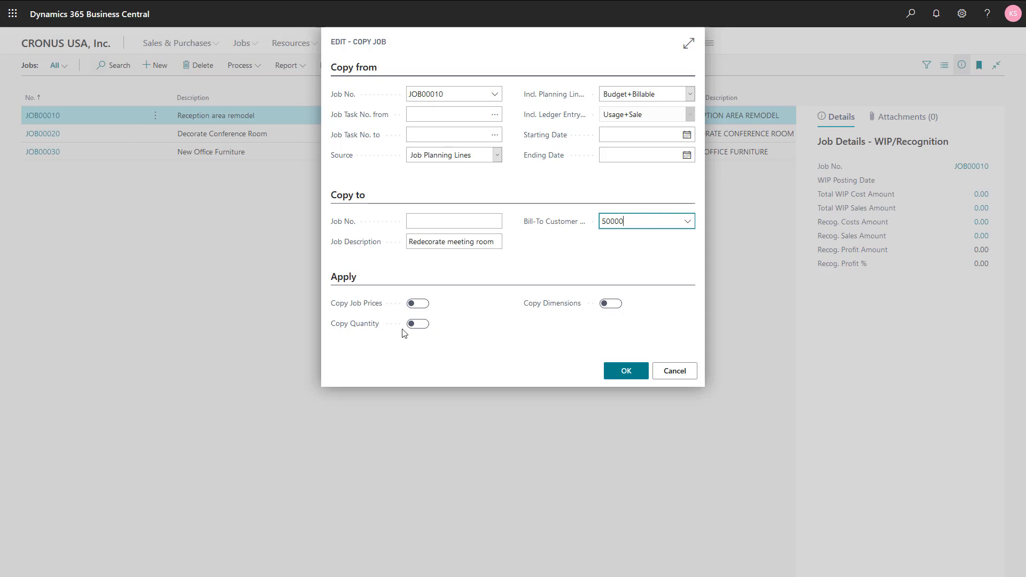
- Enable copying of quantities and job prices, and run the copy with the automatically assigned job number
{"action": "left_click", "coordinate": [415, 324]}
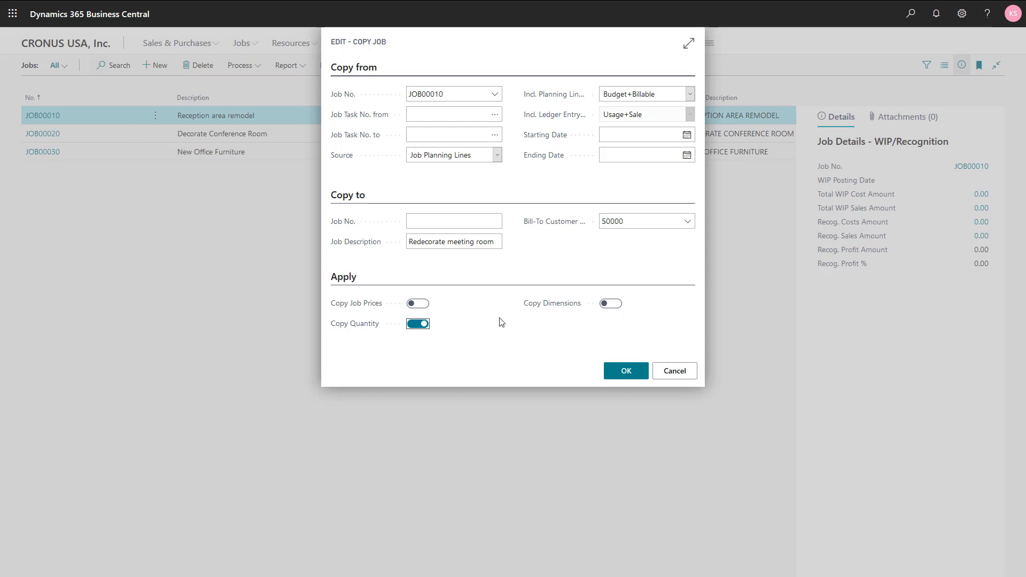
{"action": "left_click", "coordinate": [419, 304]}
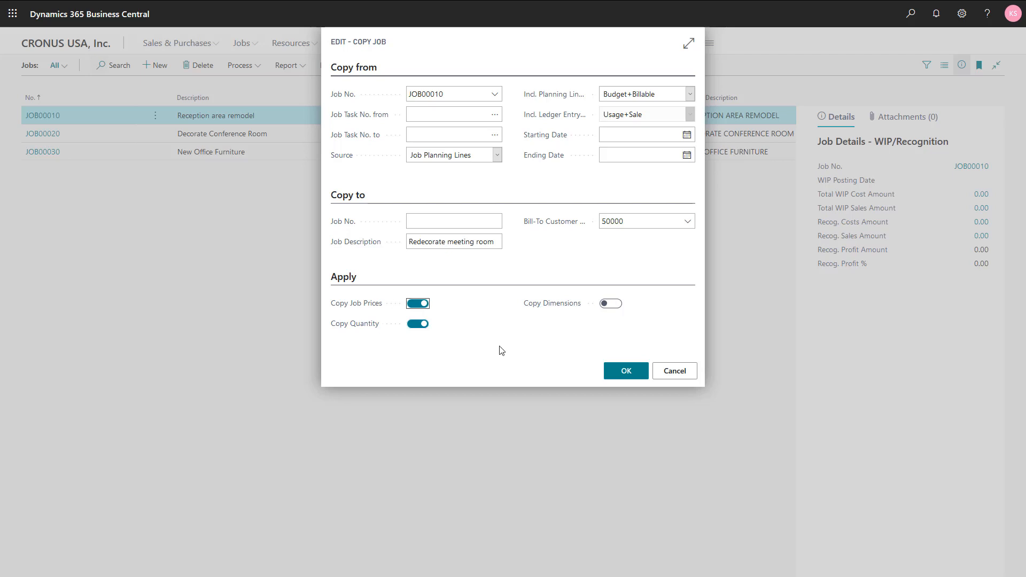
{"action": "left_click", "coordinate": [622, 378]}
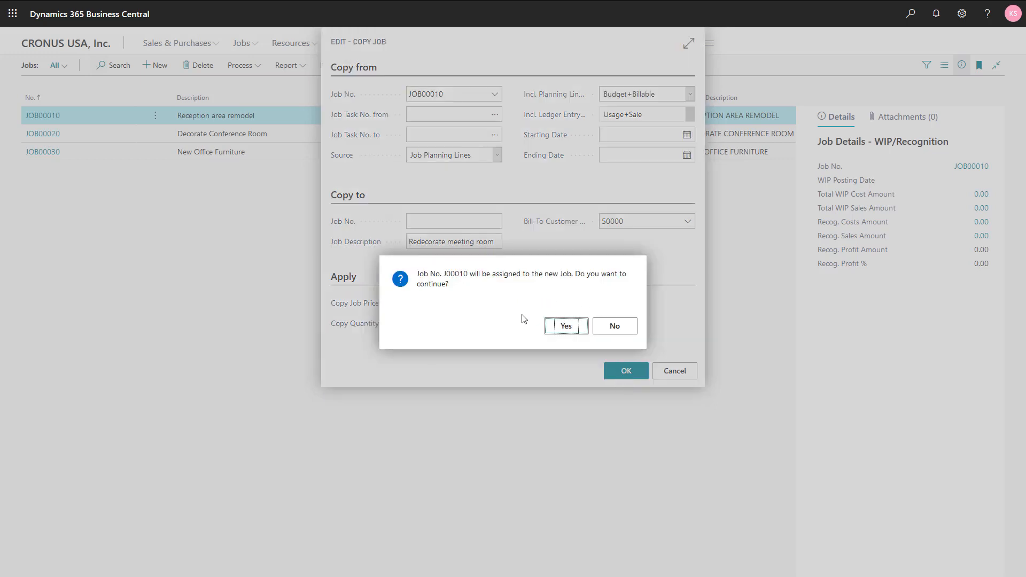
{"action": "left_click", "coordinate": [561, 332]}
{"action": "left_click", "coordinate": [607, 326]}
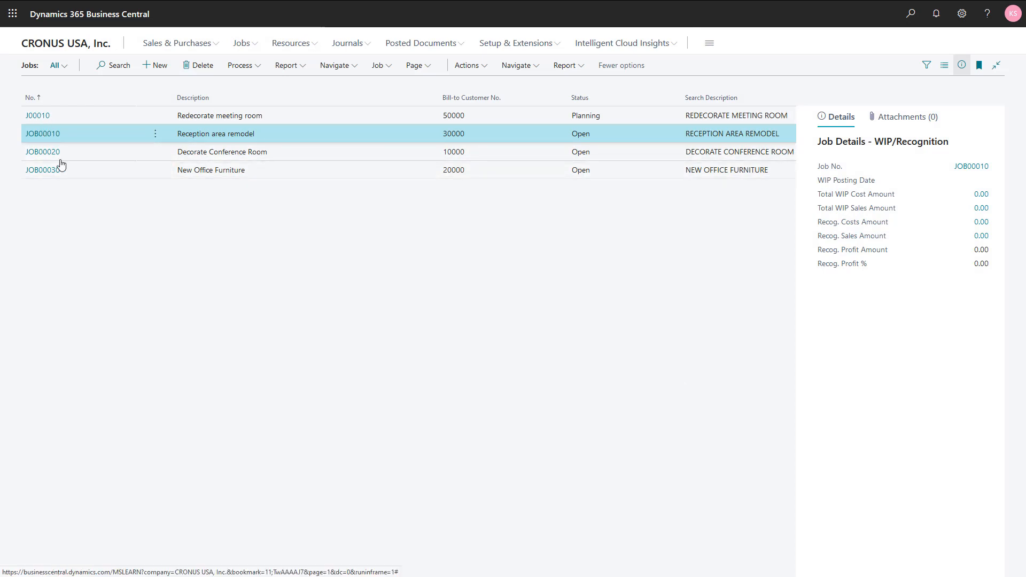
- Open the Redecorate meeting room job and set its starting date to 4/1/2020 and ending date to 4/30/2020
{"action": "left_click", "coordinate": [37, 117]}
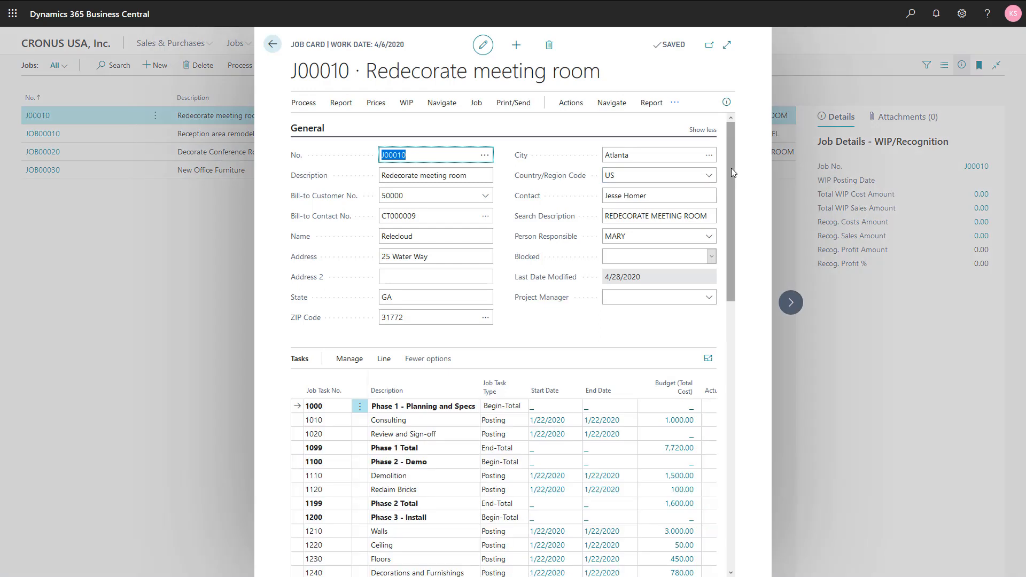
{"action": "left_click_drag", "start_coordinate": [732, 168], "coordinate": [723, 366]}
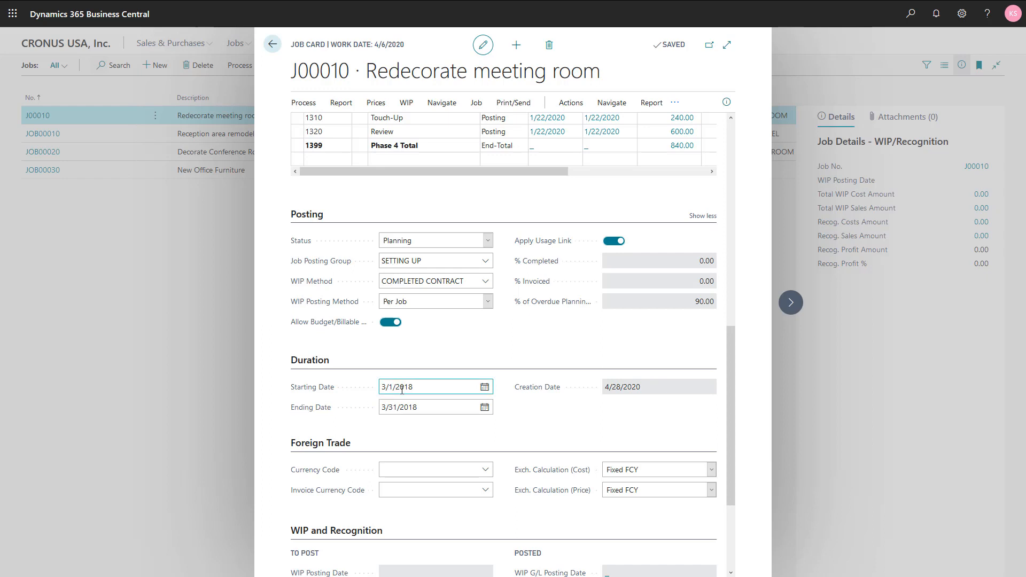
{"action": "left_click", "coordinate": [423, 394]}
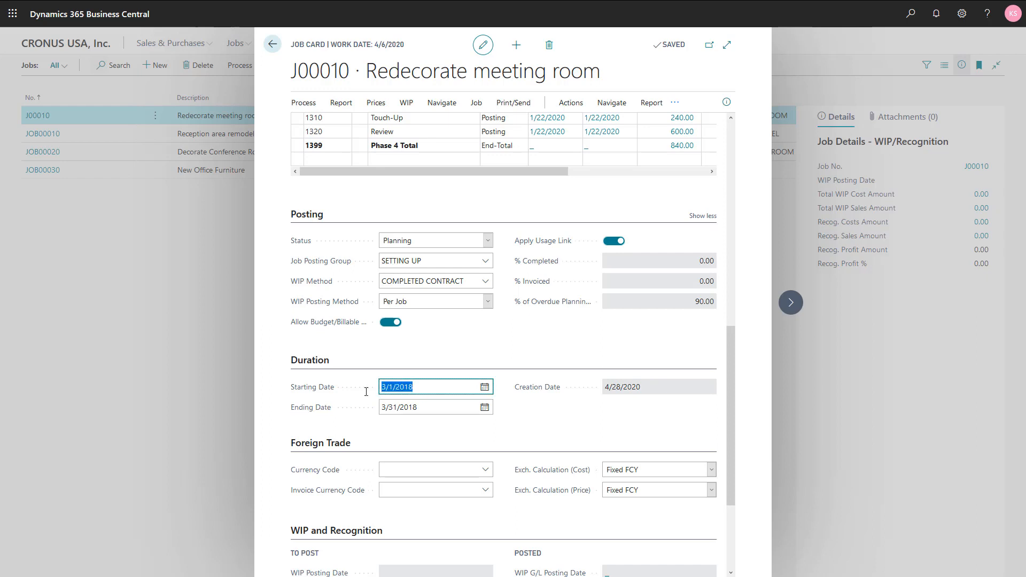
{"action": "type", "text": "0"}
{"action": "key", "text": "BackSpace"}
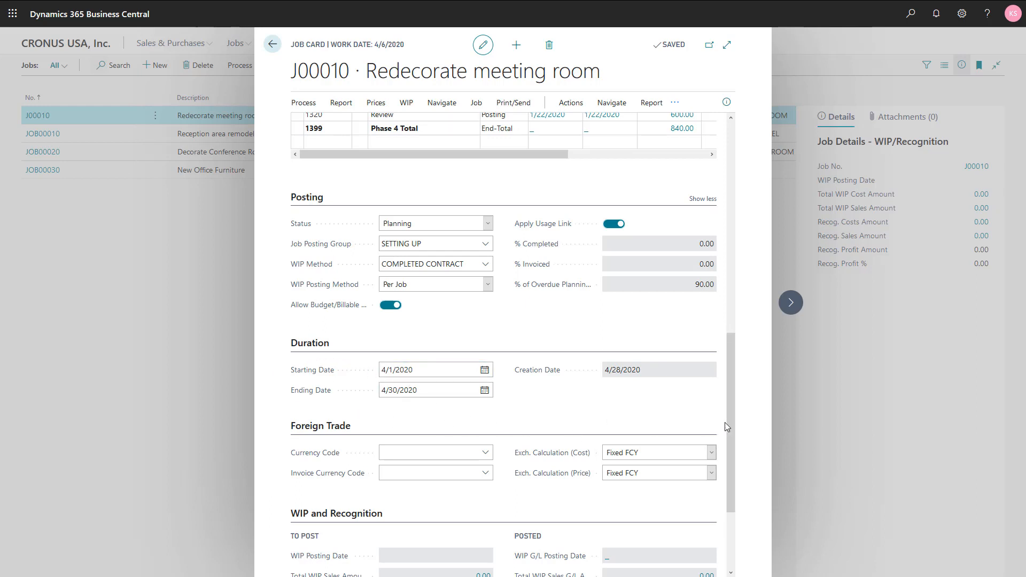
- Review the copied job's tasks and view the planning lines of the Consulting task, returning to the job card
{"action": "left_click_drag", "start_coordinate": [729, 425], "coordinate": [751, 322]}
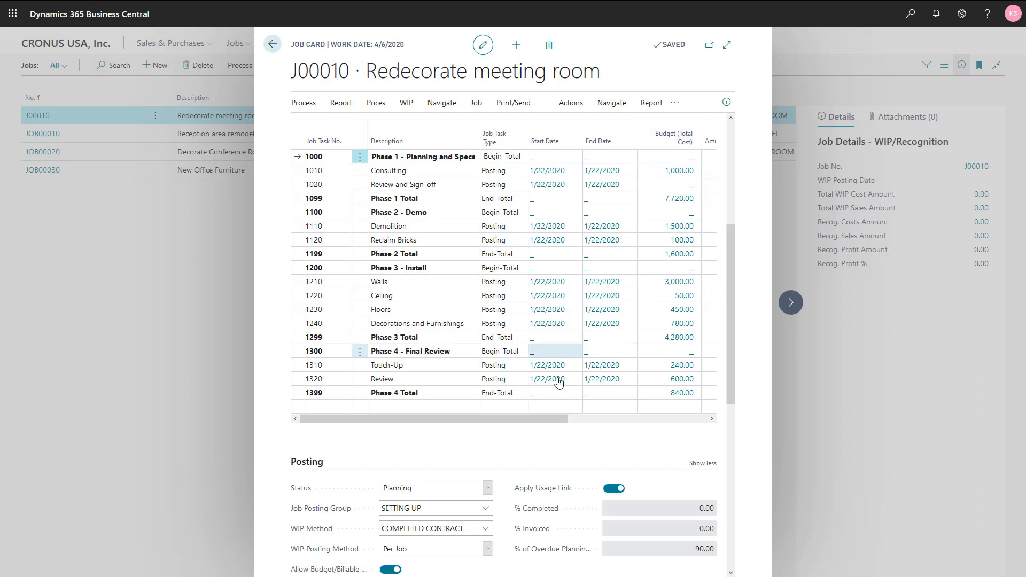
{"action": "left_click_drag", "start_coordinate": [530, 419], "coordinate": [431, 433]}
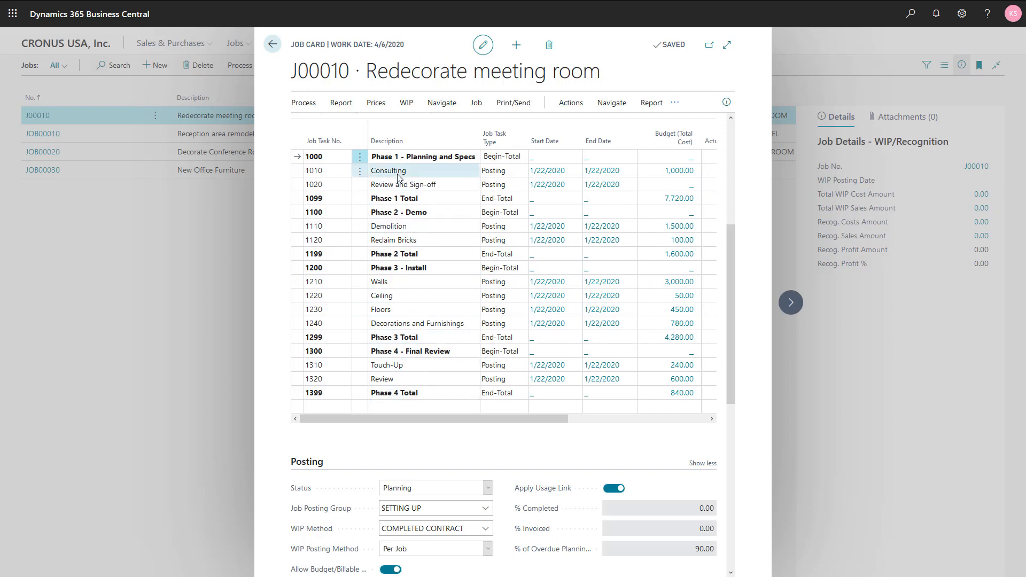
{"action": "left_click", "coordinate": [418, 174]}
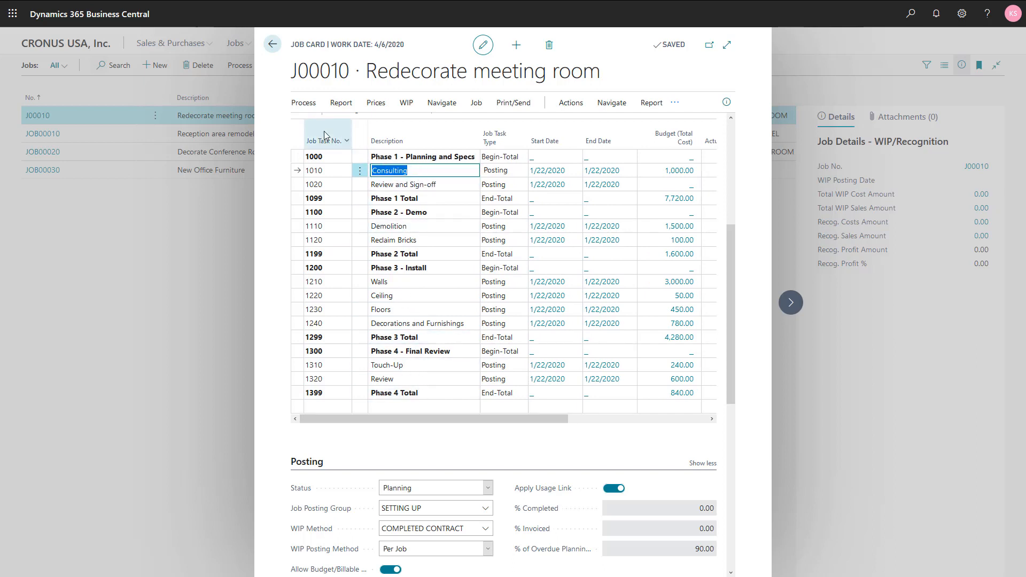
{"action": "scroll", "coordinate": [731, 229], "scroll_direction": "up", "scroll_amount": 2}
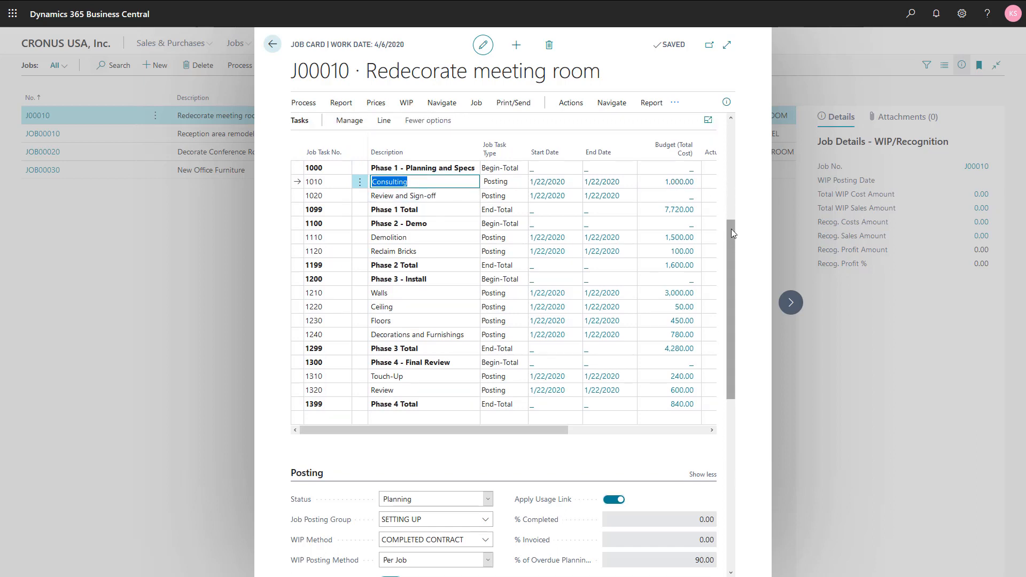
{"action": "left_click", "coordinate": [384, 164]}
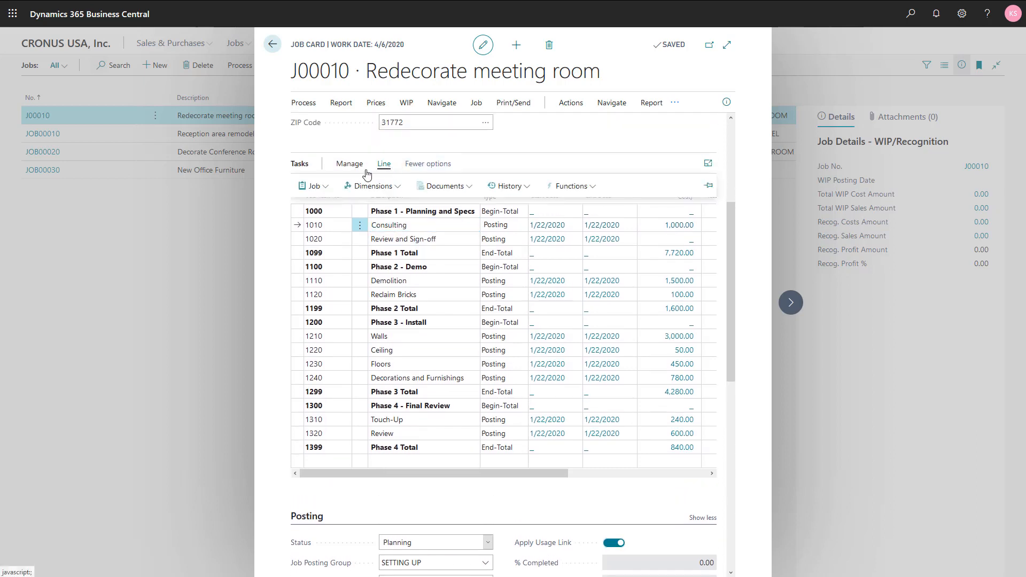
{"action": "left_click", "coordinate": [314, 186]}
{"action": "left_click", "coordinate": [317, 206]}
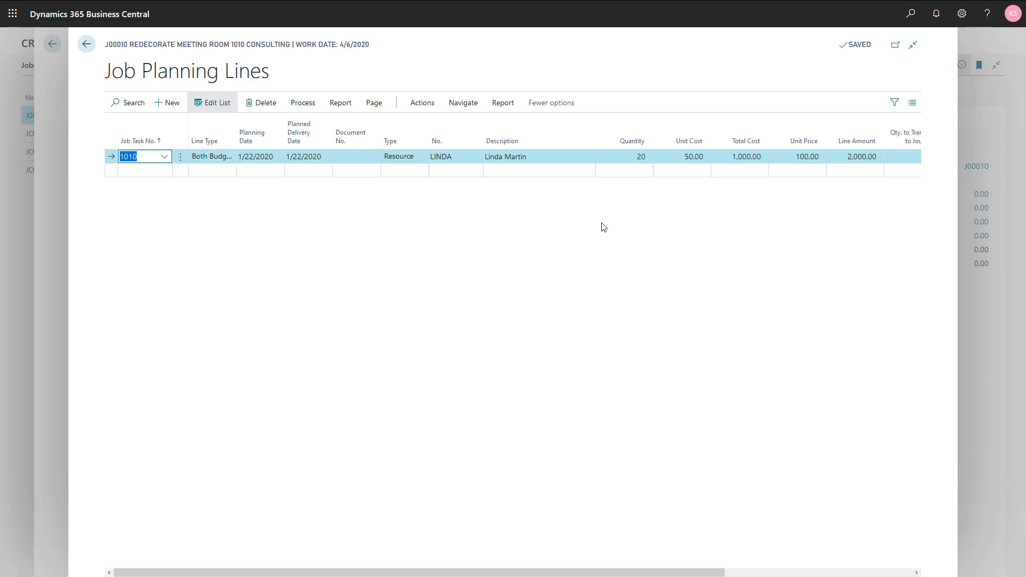
{"action": "key", "text": "Escape"}
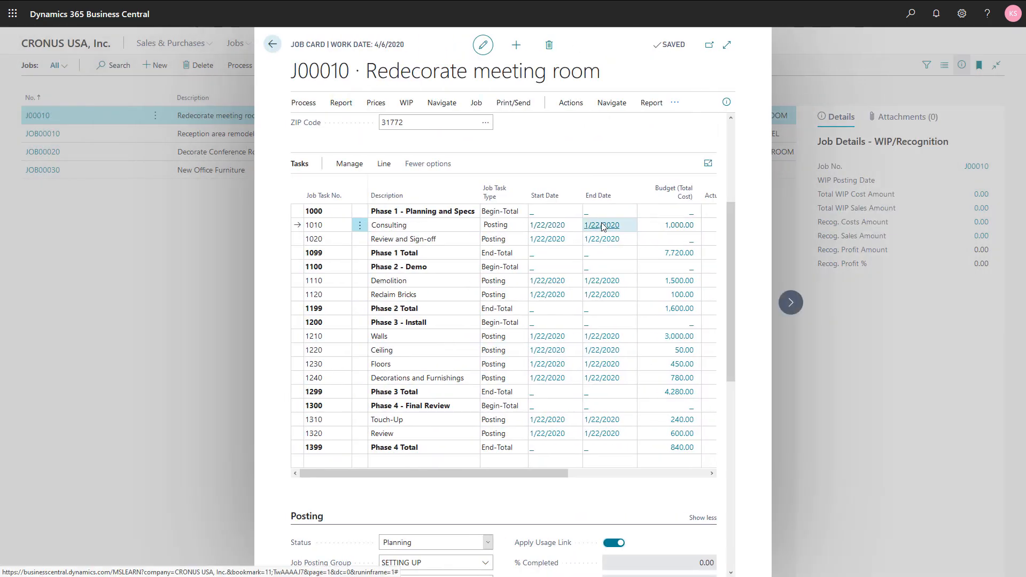